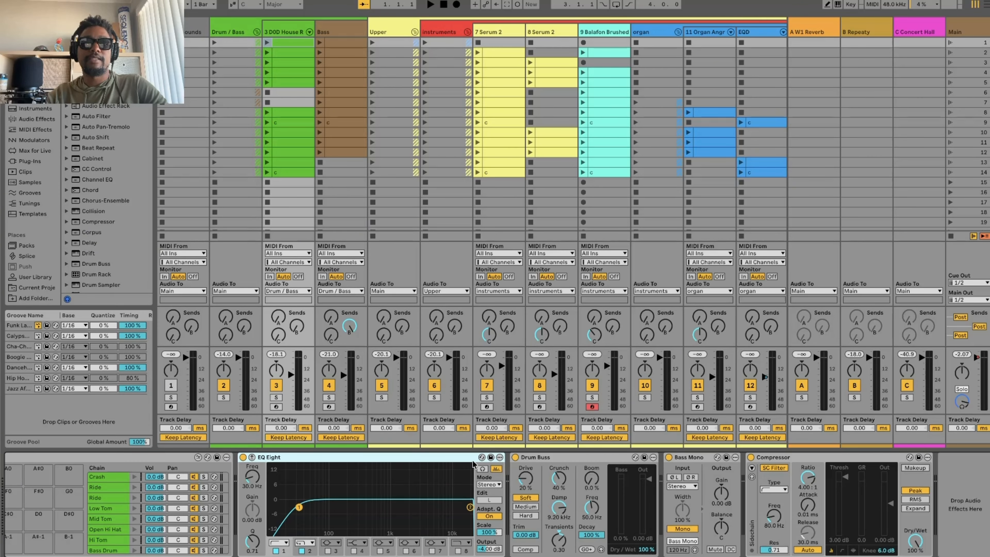
Examine the drum track's Drum Buss, Bass Mono and Compressor devices, including the Bass Mono switch.
{"action": "left_click", "coordinate": [556, 457]}
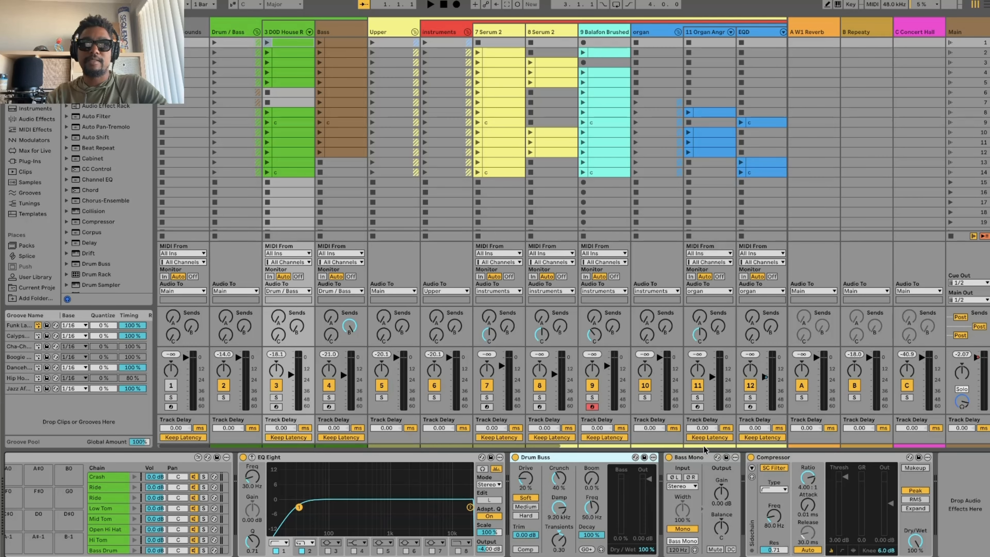
{"action": "left_click", "coordinate": [703, 455]}
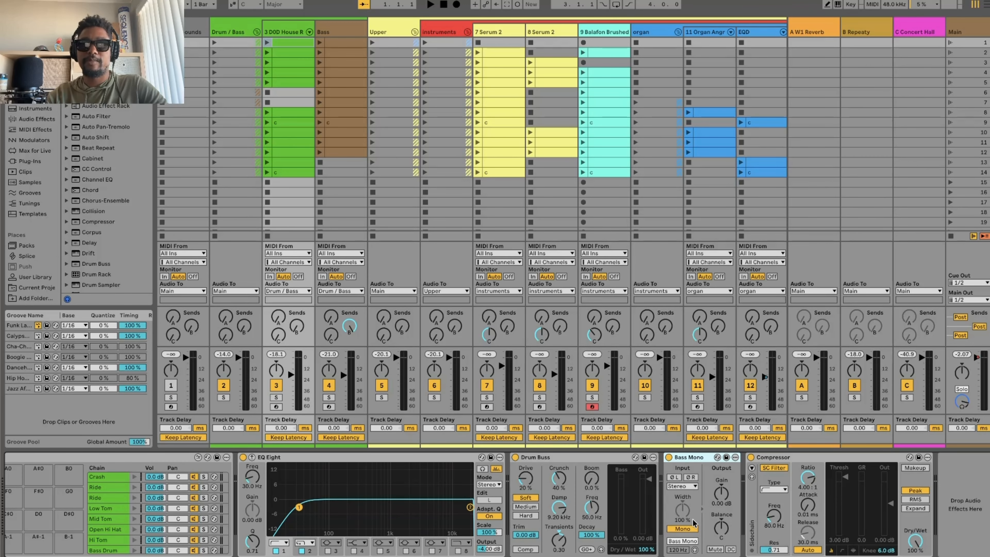
{"action": "left_click", "coordinate": [689, 541]}
{"action": "left_click", "coordinate": [690, 541]}
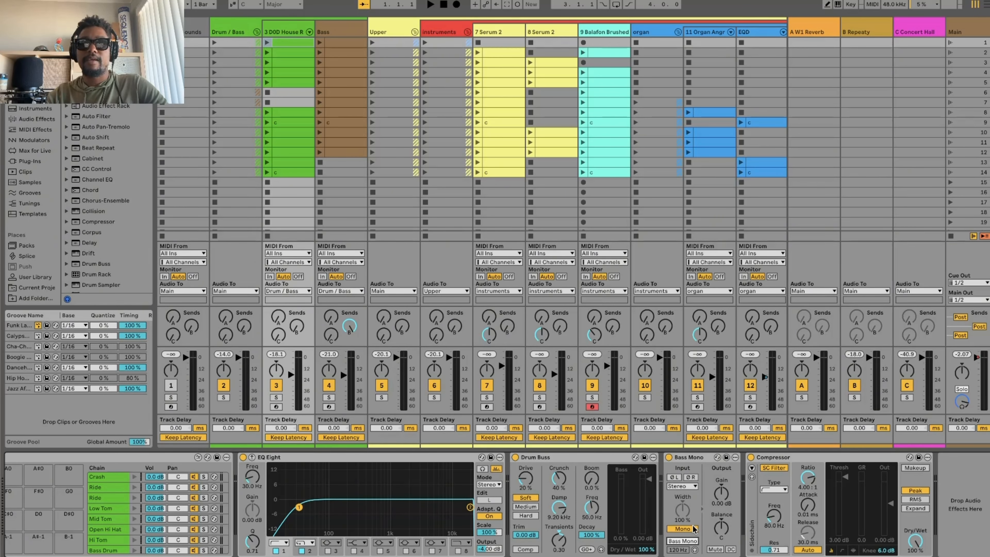
{"action": "left_click", "coordinate": [829, 460]}
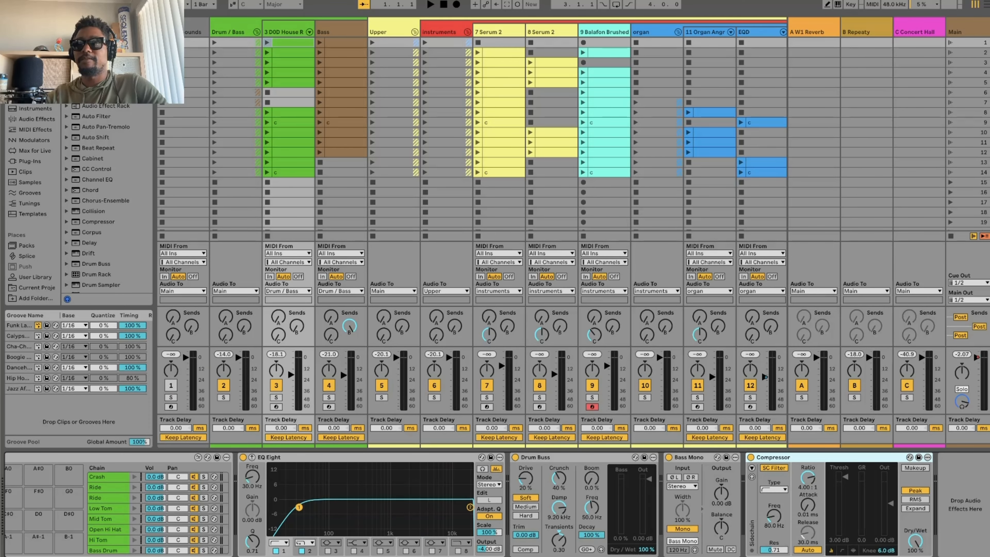
Examine the Bass track's effect chain: EQ Eight with its low-cut band, Saturator, Bass Mono and Compressor.
{"action": "left_click", "coordinate": [340, 32]}
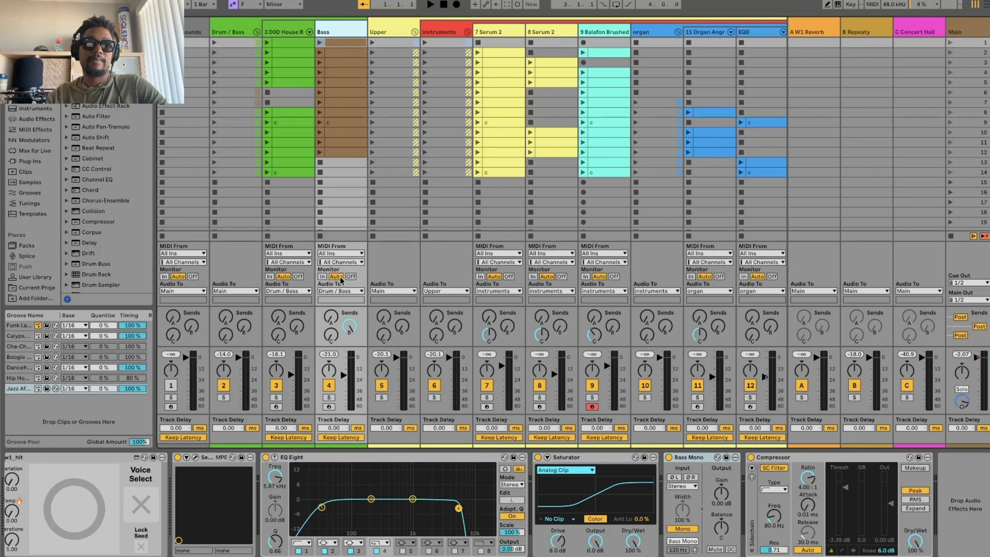
{"action": "left_click", "coordinate": [419, 457]}
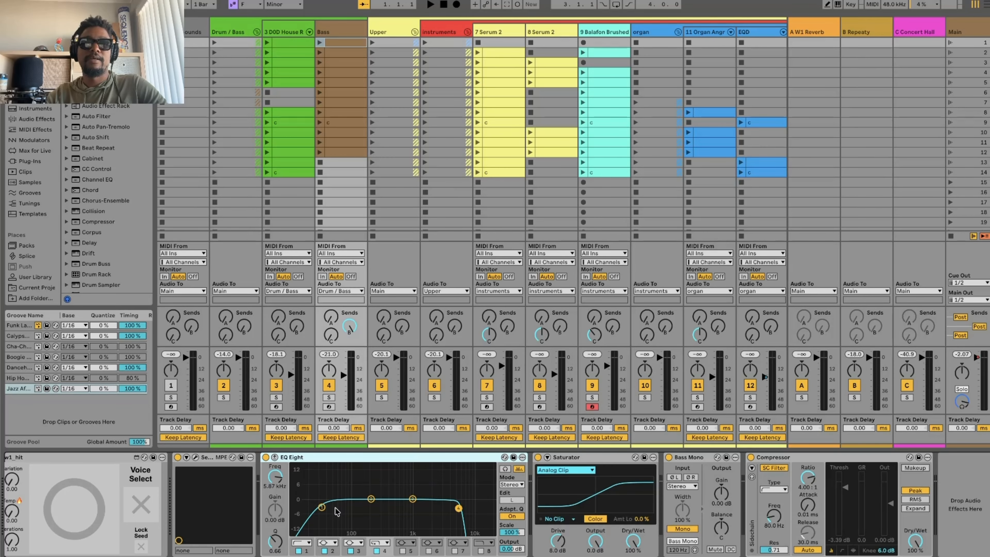
{"action": "left_click", "coordinate": [584, 456]}
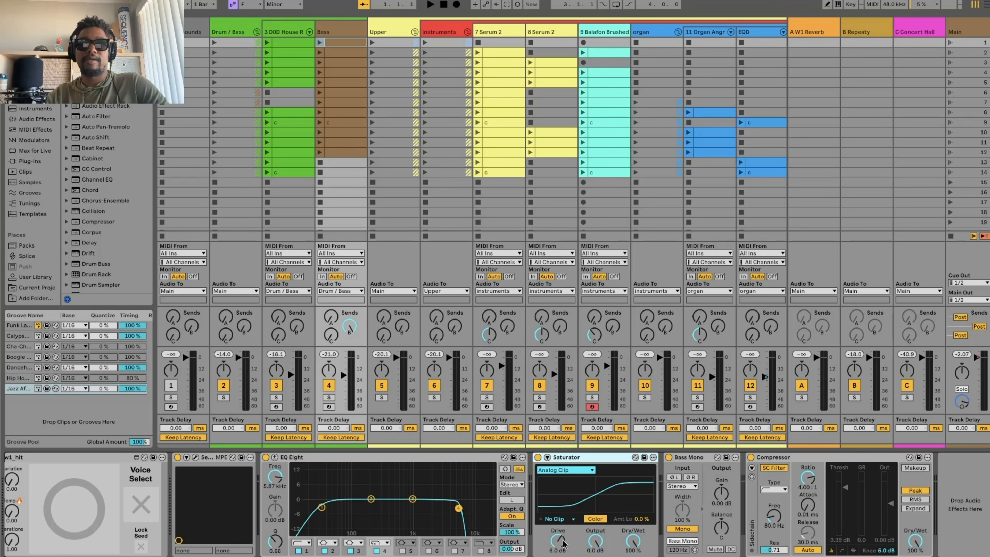
{"action": "left_click", "coordinate": [698, 460]}
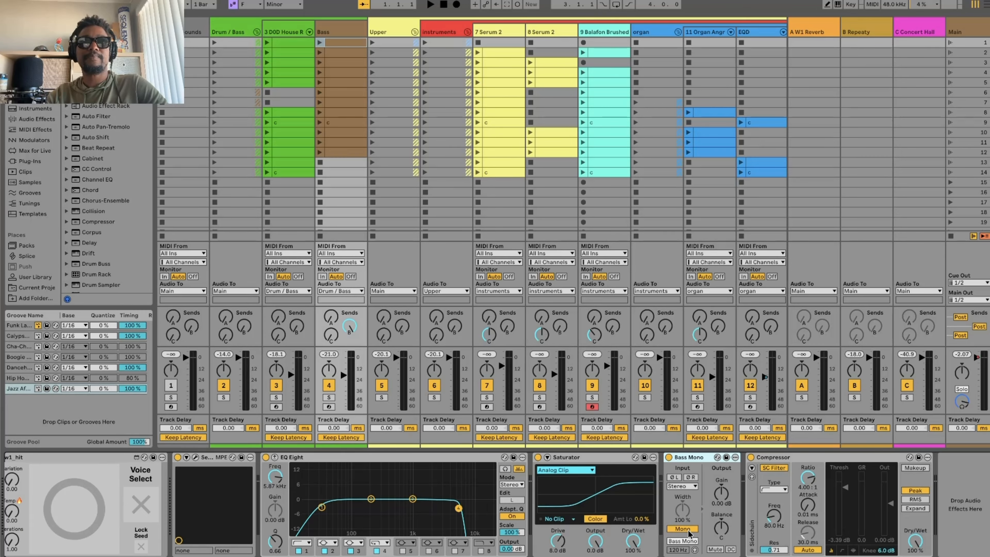
{"action": "left_click", "coordinate": [795, 457]}
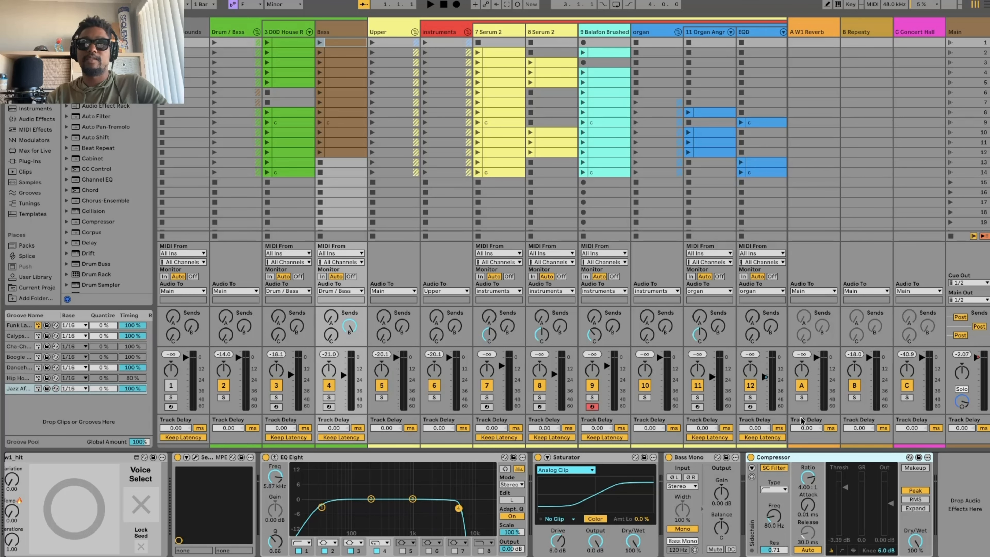
{"action": "left_click", "coordinate": [321, 506]}
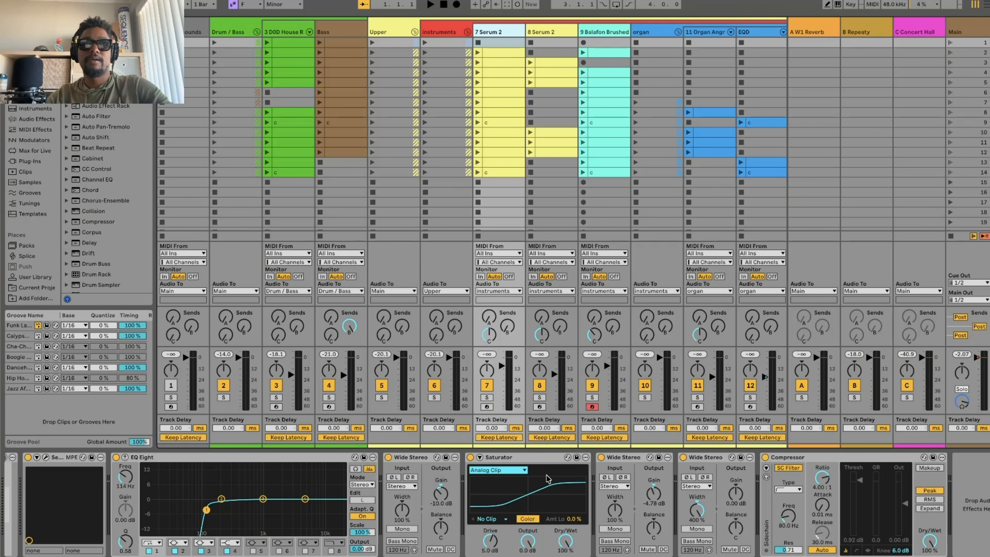
Examine the 7 Serum 2 track's Saturator, last Wide Stereo and Compressor devices.
{"action": "left_click", "coordinate": [535, 456]}
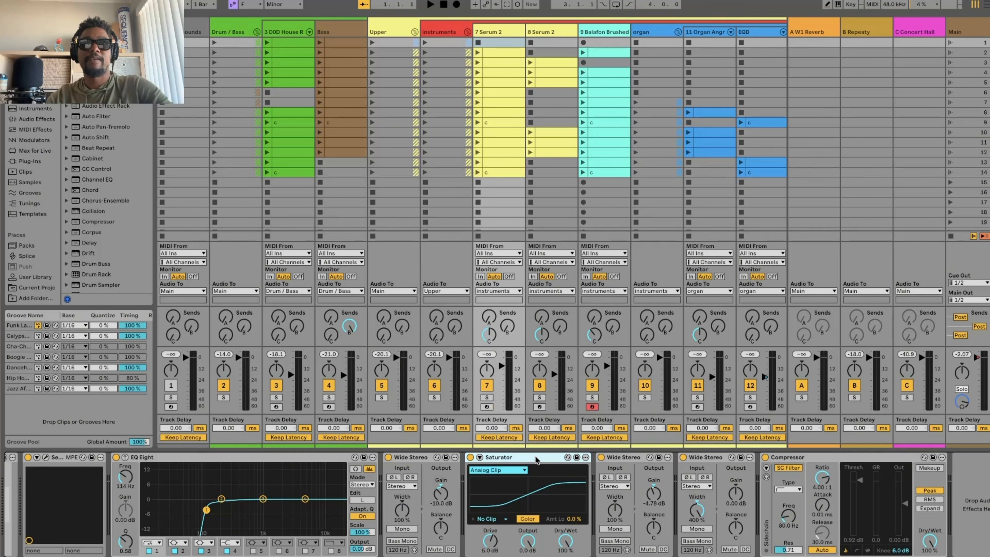
{"action": "left_click", "coordinate": [708, 460]}
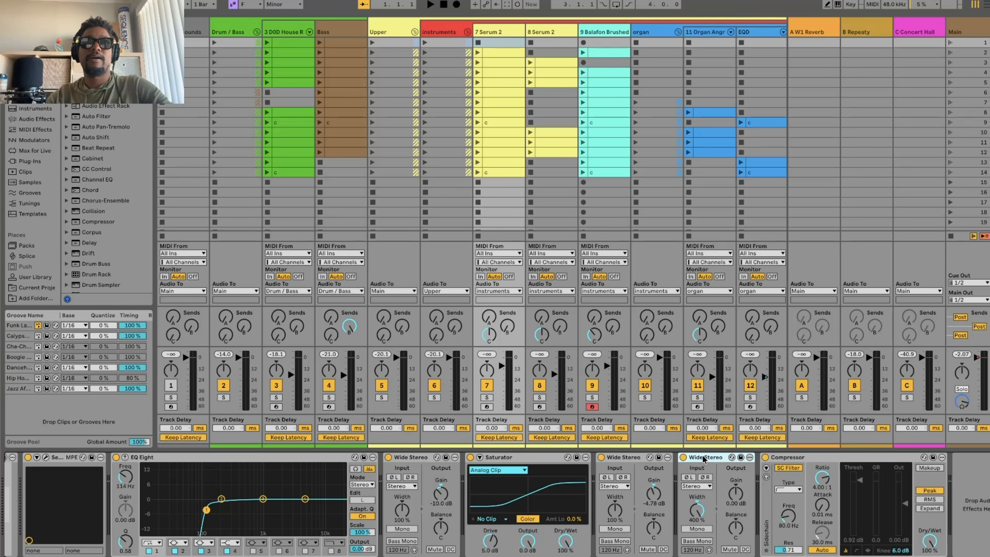
{"action": "left_click", "coordinate": [811, 457]}
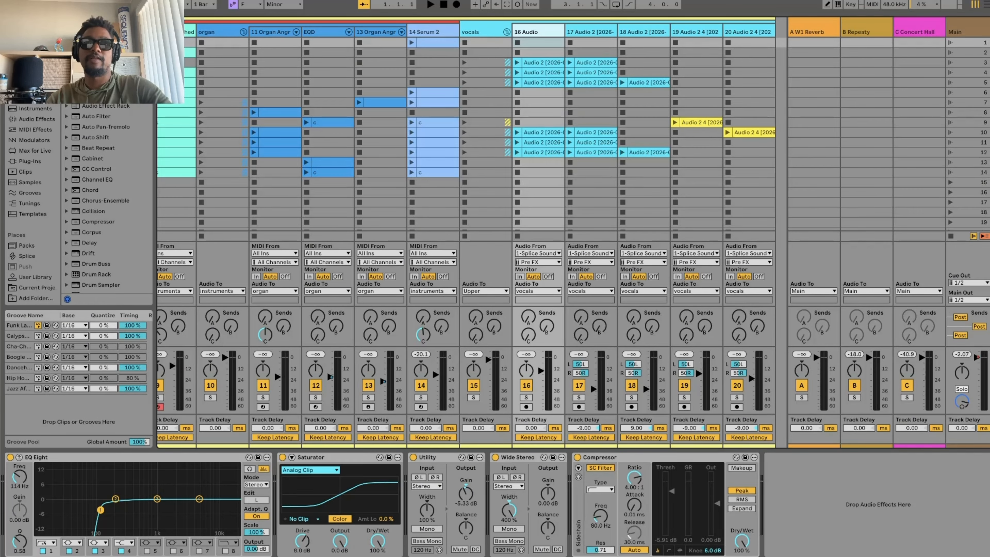
Review the Upper group and the volume fader of the 9 Balafon Brushed track.
{"action": "scroll", "coordinate": [463, 120], "scroll_direction": "left", "scroll_amount": 5}
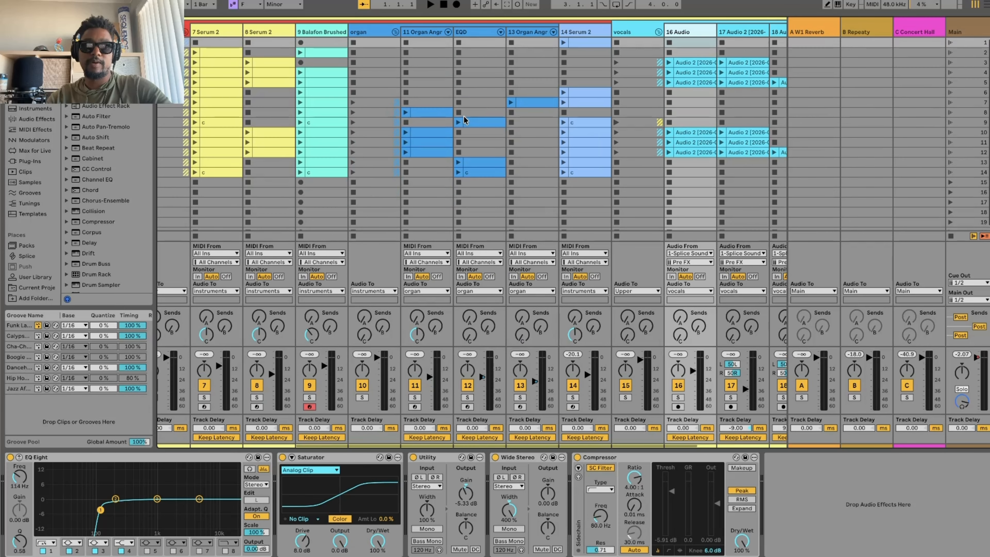
{"action": "scroll", "coordinate": [464, 120], "scroll_direction": "left", "scroll_amount": 6}
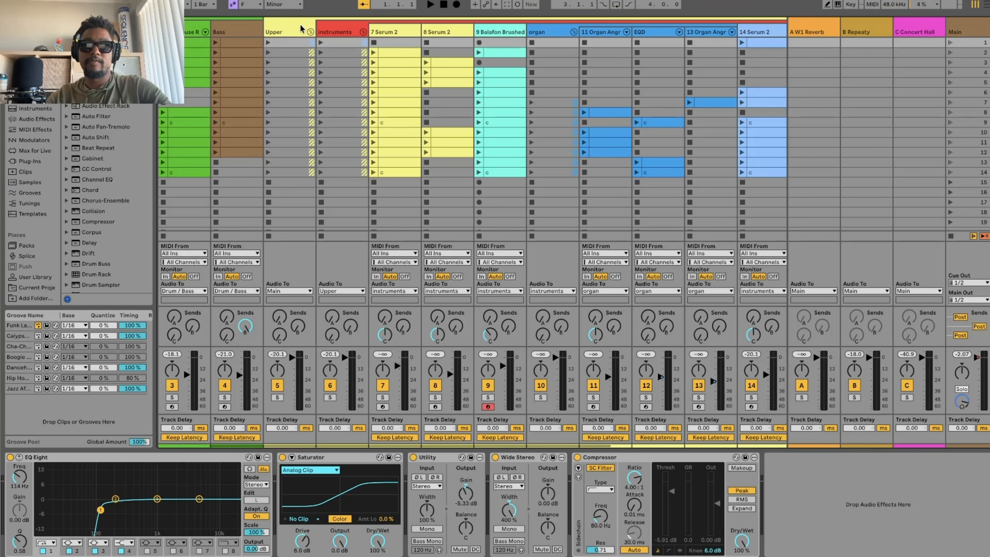
{"action": "left_click", "coordinate": [301, 24]}
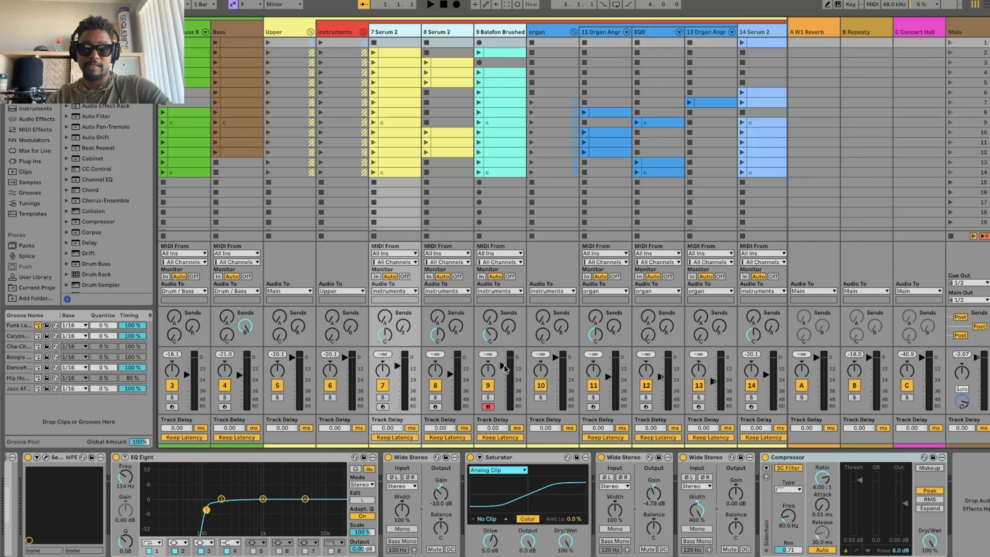
{"action": "mouse_move", "coordinate": [503, 367]}
{"action": "left_mouse_down"}
{"action": "mouse_move", "coordinate": [503, 399]}
{"action": "mouse_move", "coordinate": [503, 357]}
{"action": "mouse_move", "coordinate": [503, 388]}
{"action": "mouse_move", "coordinate": [506, 370]}
{"action": "left_mouse_up"}
Show the Main track's devices and inspect bands of The Hateful Eight EQ, including the low cut, the low notches and the high boost.
{"action": "left_click", "coordinate": [974, 32]}
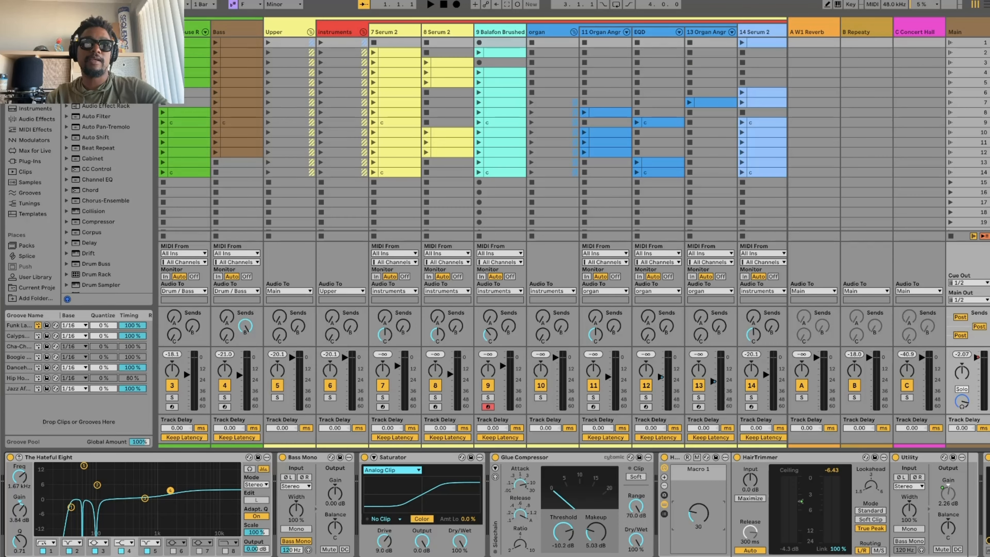
{"action": "left_click", "coordinate": [72, 508]}
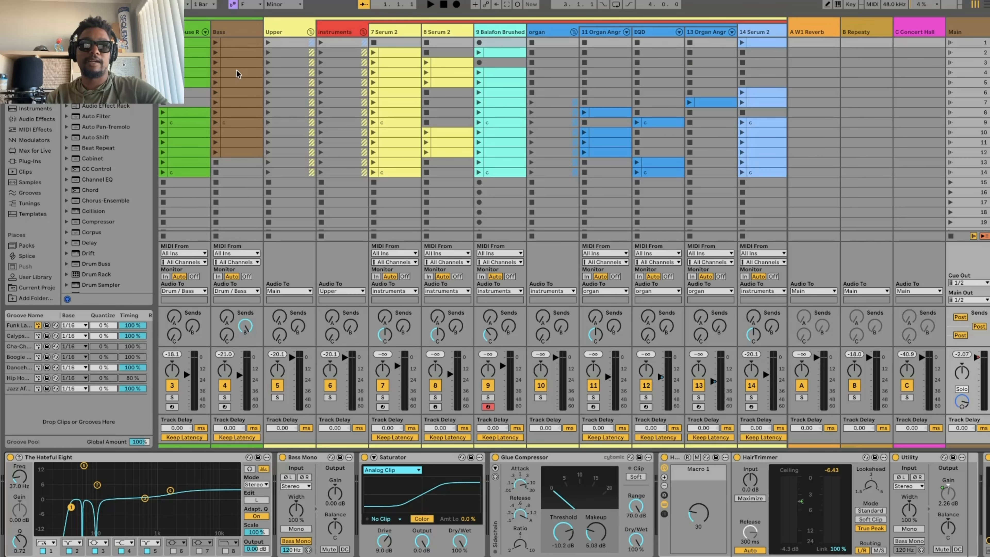
{"action": "left_click", "coordinate": [85, 466]}
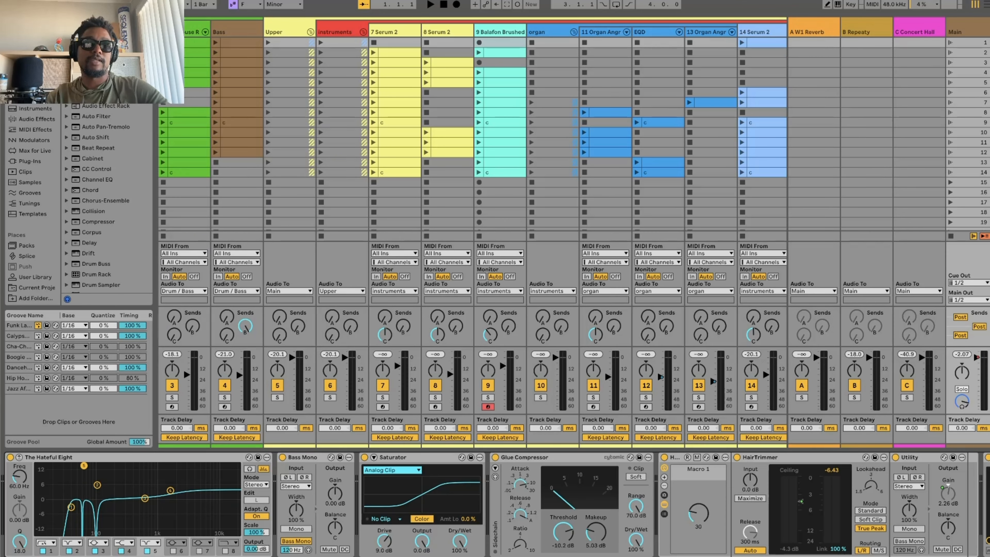
{"action": "left_click", "coordinate": [97, 485]}
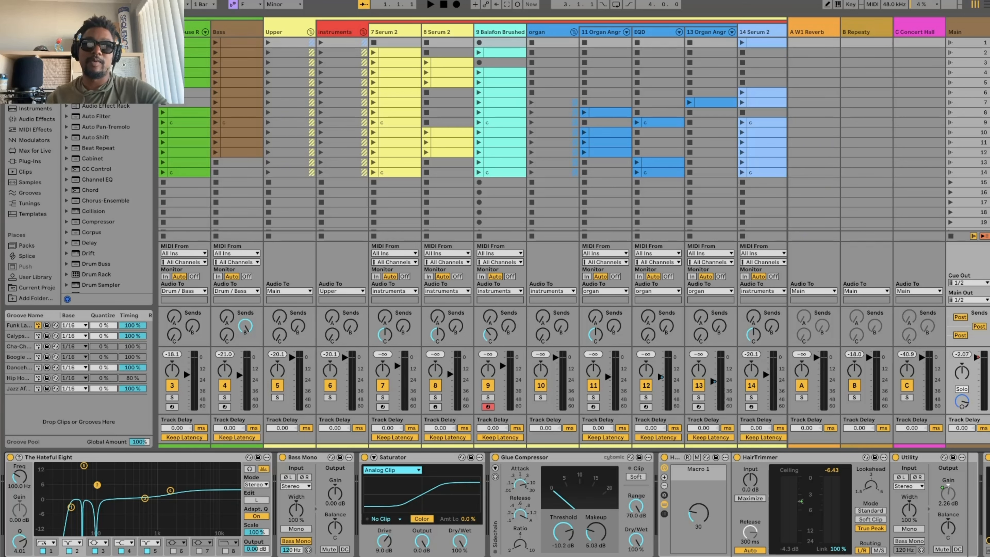
{"action": "left_click", "coordinate": [171, 490]}
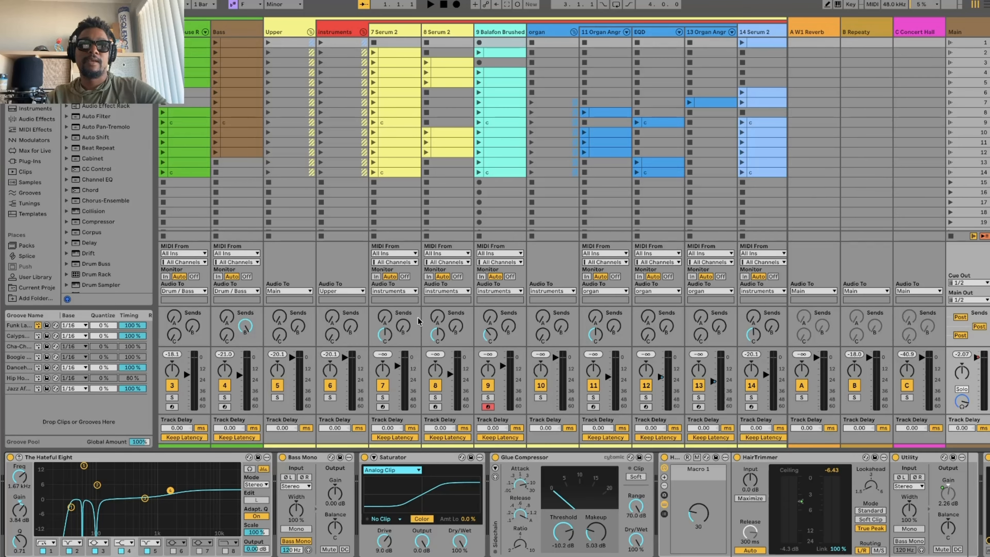
Examine the Bass Mono, Saturator and Glue Compressor settings on the Main track.
{"action": "left_click", "coordinate": [322, 460]}
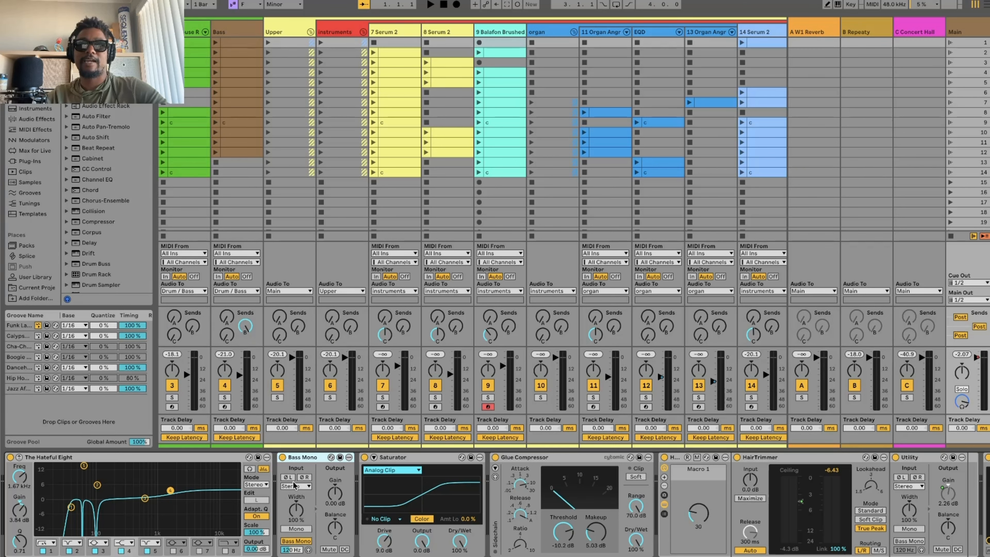
{"action": "left_click", "coordinate": [413, 457]}
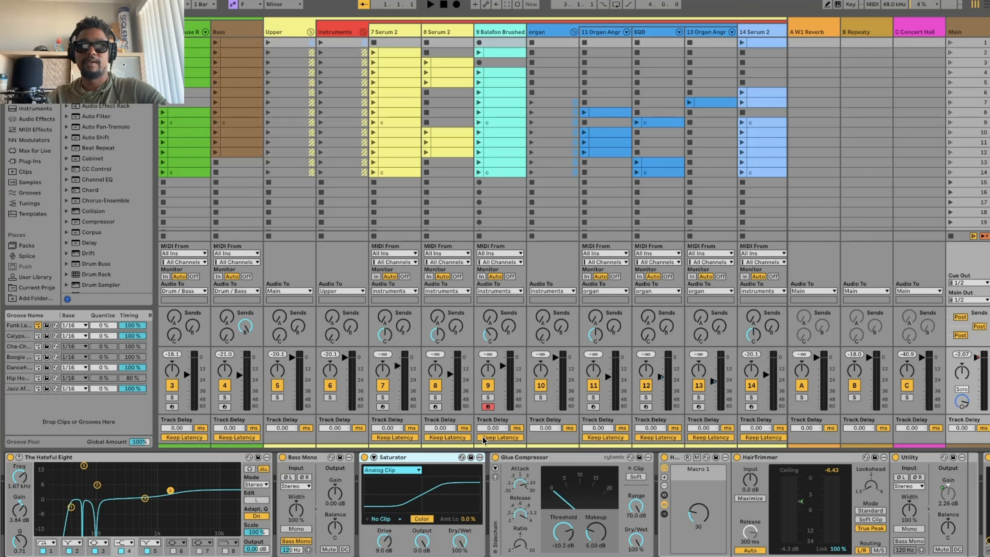
{"action": "left_click", "coordinate": [549, 458]}
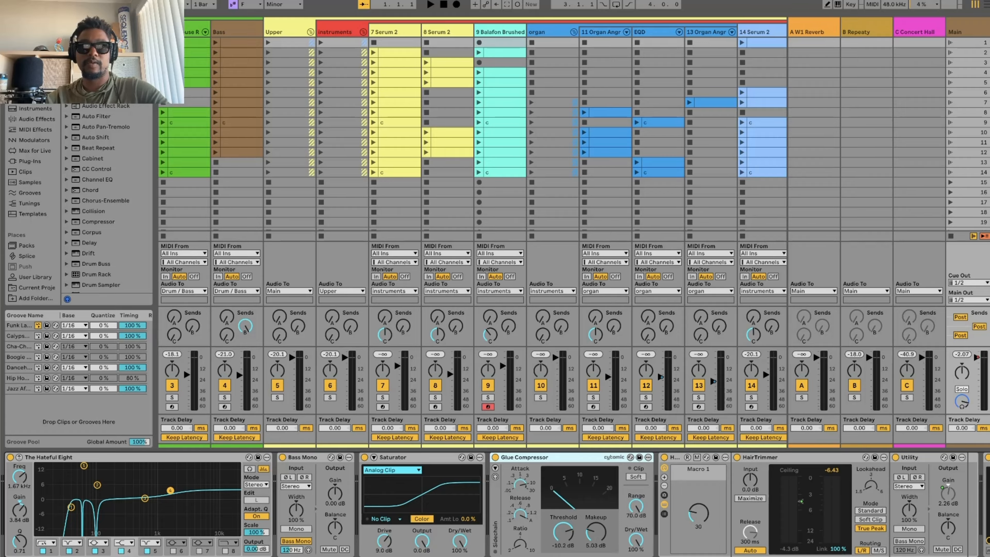
Try raising Macro 1 of the Main track's rack to 48, and return it to 30.
{"action": "key", "text": "Right"}
{"action": "key", "text": "Right"}
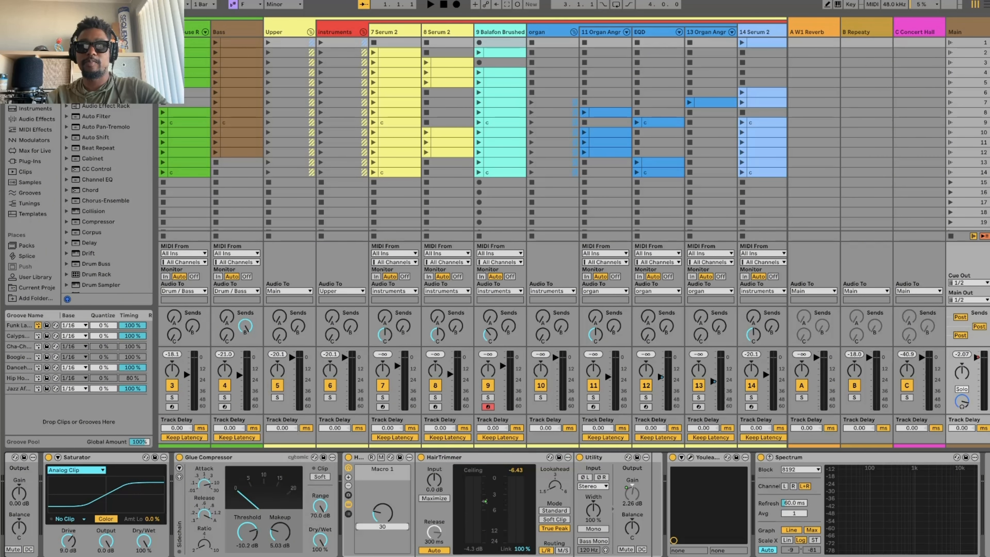
{"action": "mouse_move", "coordinate": [381, 514]}
{"action": "left_mouse_down"}
{"action": "mouse_move", "coordinate": [381, 542]}
{"action": "mouse_move", "coordinate": [381, 509]}
{"action": "mouse_move", "coordinate": [380, 518]}
{"action": "left_mouse_up"}
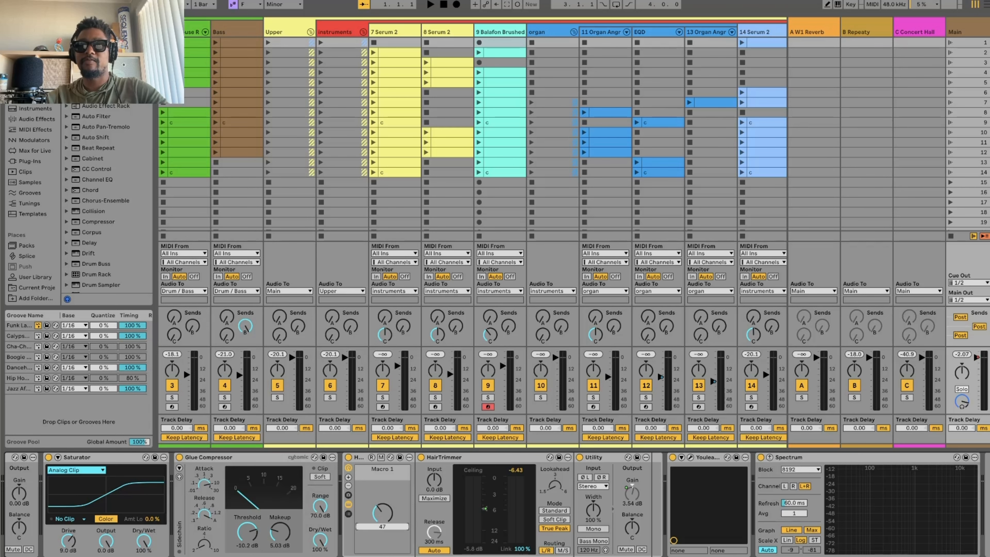
{"action": "left_click_drag", "start_coordinate": [380, 518], "coordinate": [381, 518]}
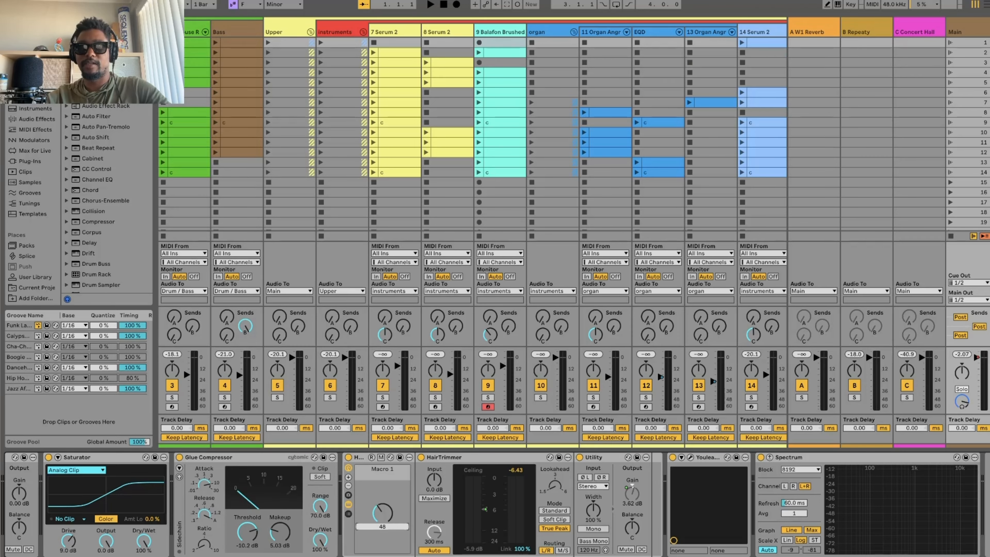
{"action": "left_click_drag", "start_coordinate": [382, 512], "coordinate": [382, 525]}
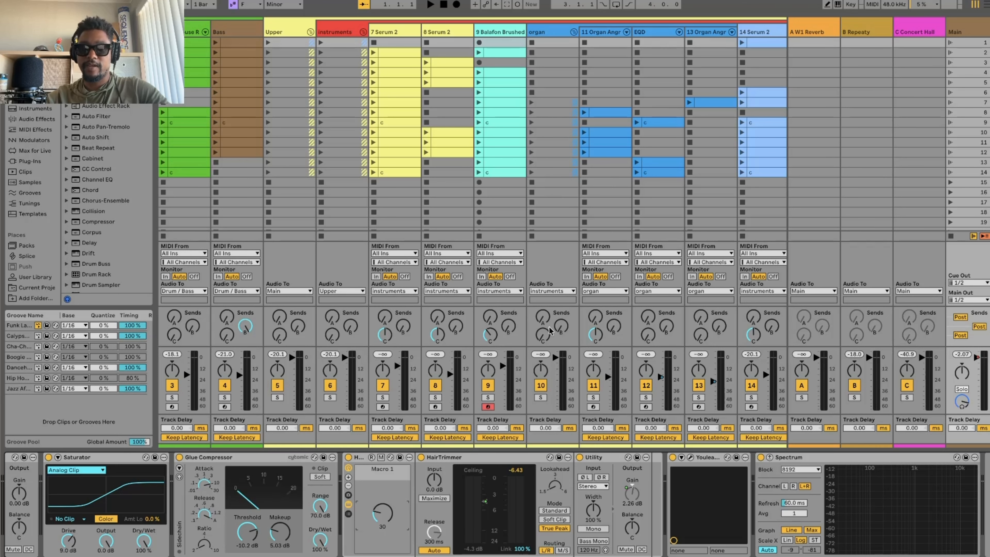
Check the mix loudness in Youlean Loudness Meter 2, close its window and inspect the Spectrum device.
{"action": "left_click", "coordinate": [690, 458]}
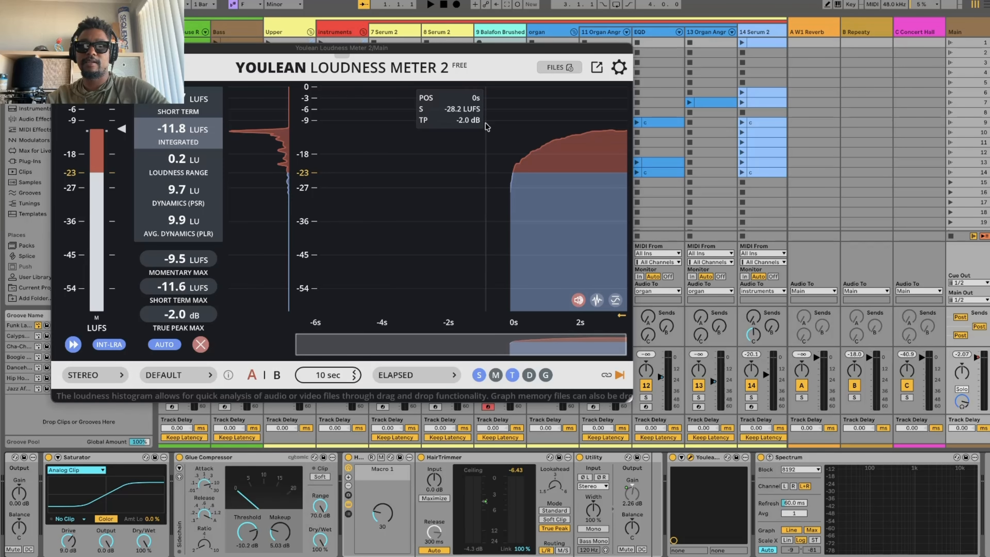
{"action": "left_click", "coordinate": [58, 48]}
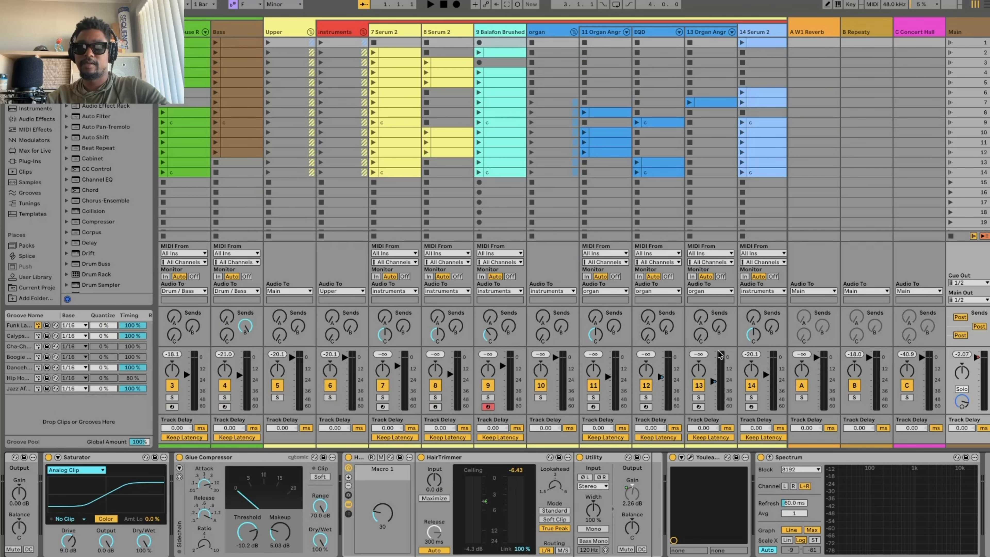
{"action": "left_click", "coordinate": [824, 455]}
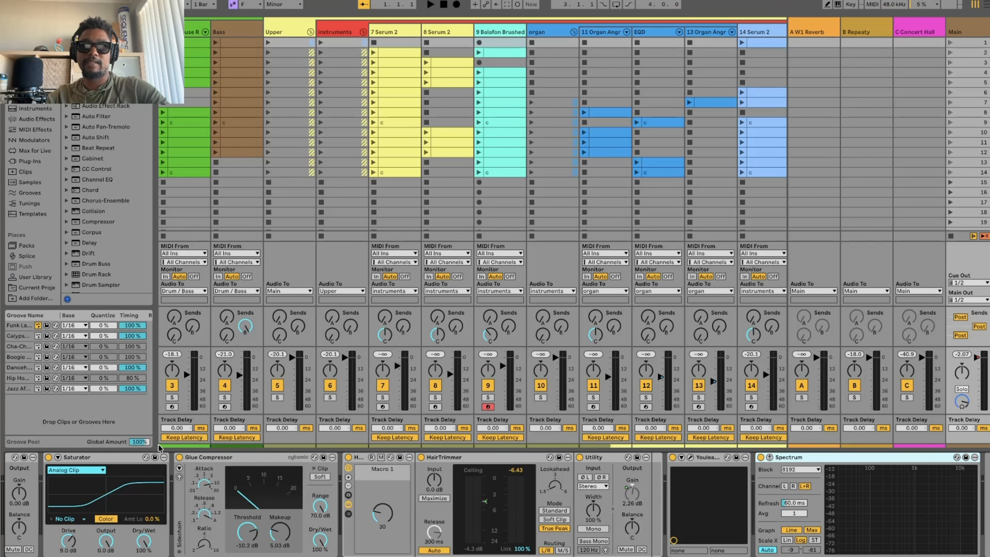
Review the Main track's device chain again and bring up the devices of the 7 Serum 2 track.
{"action": "scroll", "coordinate": [159, 511], "scroll_direction": "left", "scroll_amount": 3}
{"action": "scroll", "coordinate": [160, 511], "scroll_direction": "left", "scroll_amount": 5}
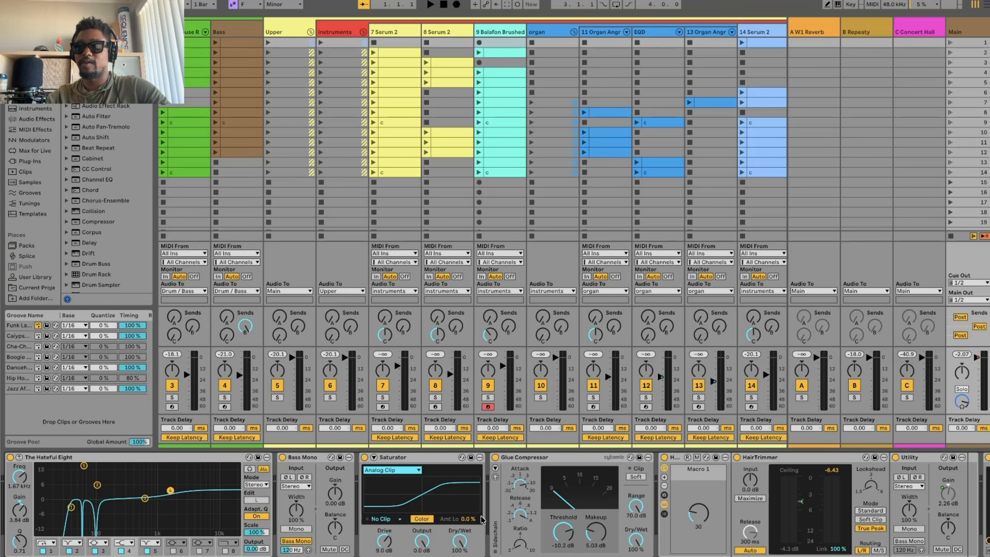
{"action": "scroll", "coordinate": [589, 512], "scroll_direction": "right", "scroll_amount": 1}
{"action": "scroll", "coordinate": [588, 511], "scroll_direction": "right", "scroll_amount": 4}
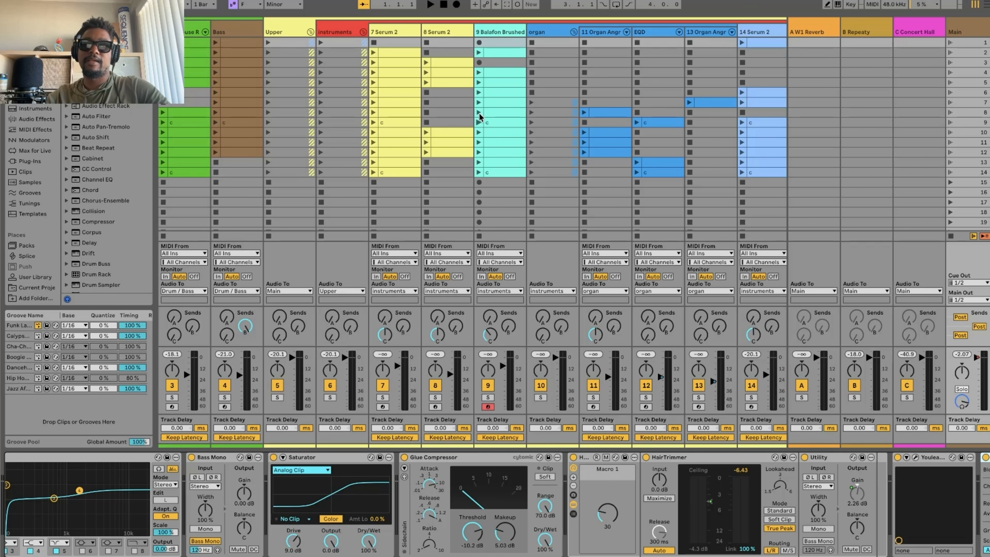
{"action": "left_click", "coordinate": [385, 31]}
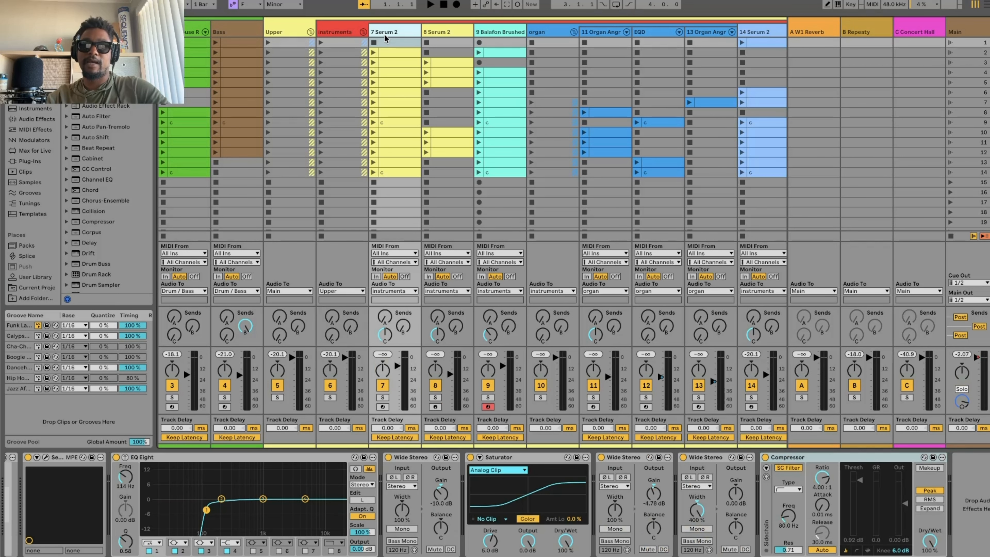